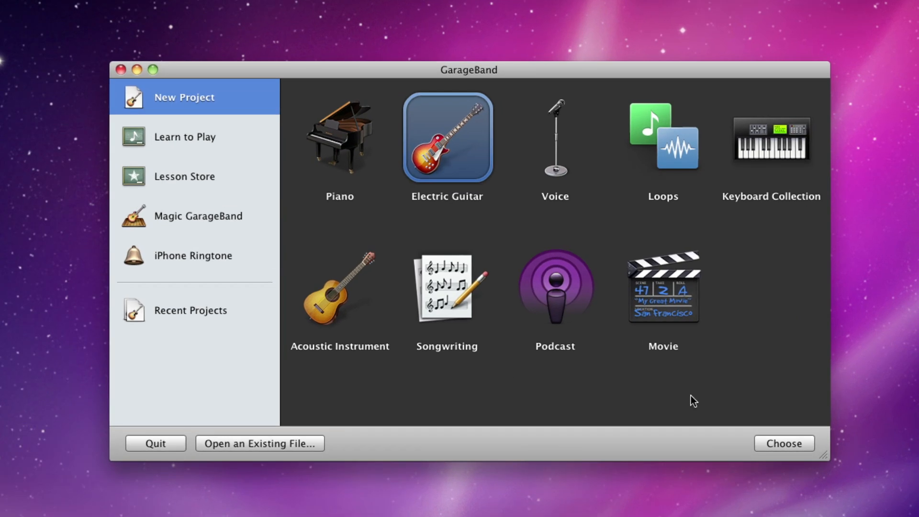
Step: Create the new song from the Electric Guitar template
left_click(762, 444)
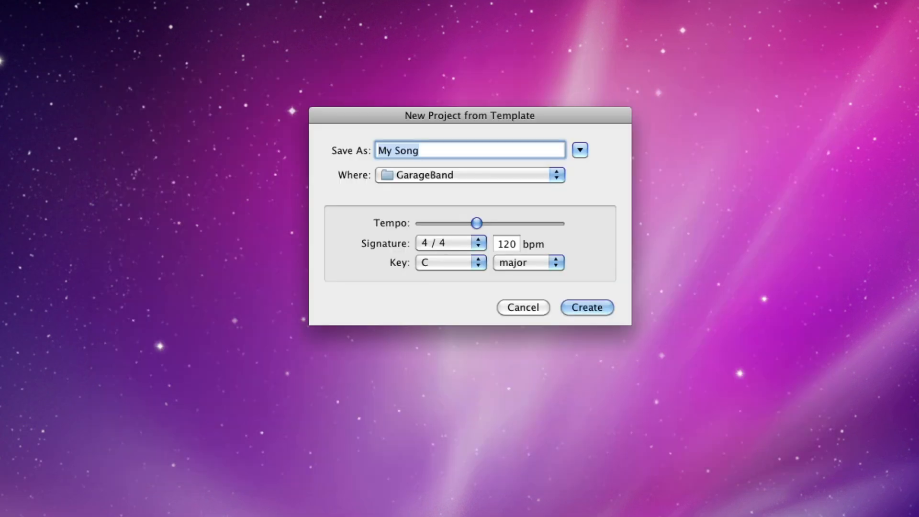
left_click(586, 306)
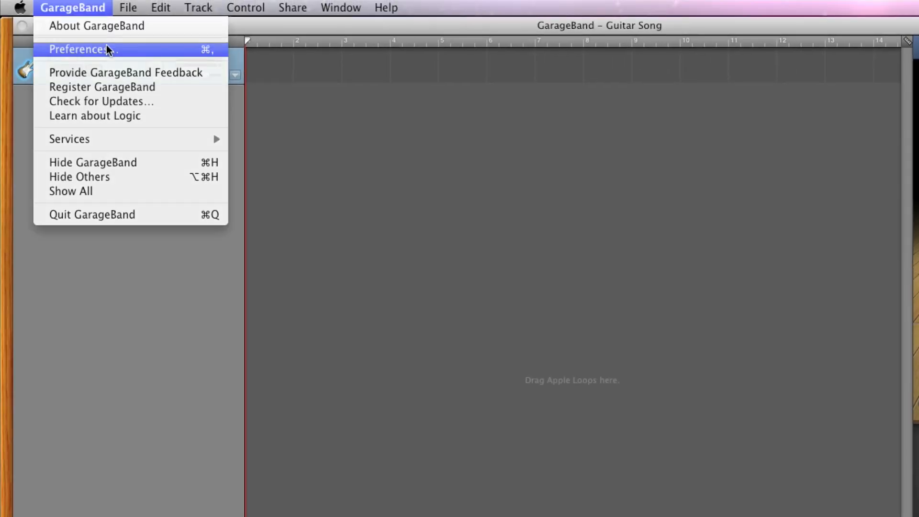
Step: In Audio/MIDI preferences, route both audio output and input to the ONE interface
left_click(103, 47)
left_click(324, 120)
left_click(546, 182)
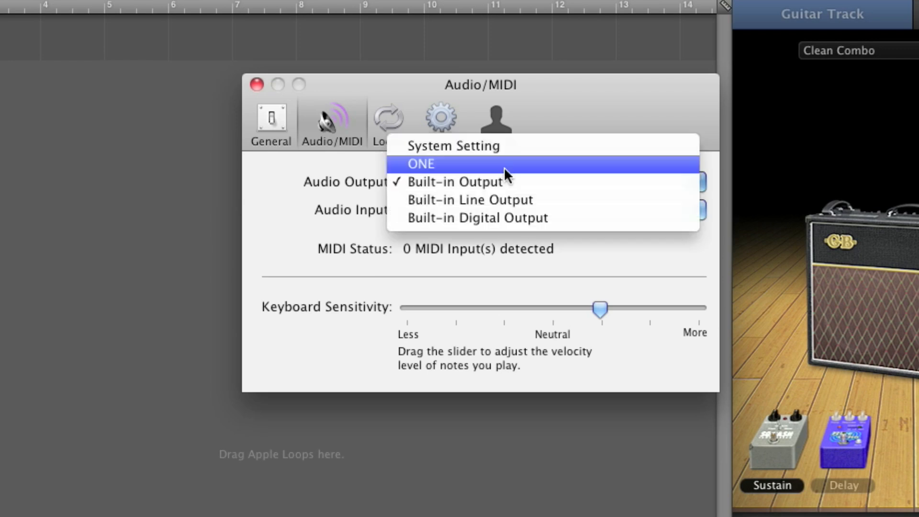
left_click(504, 167)
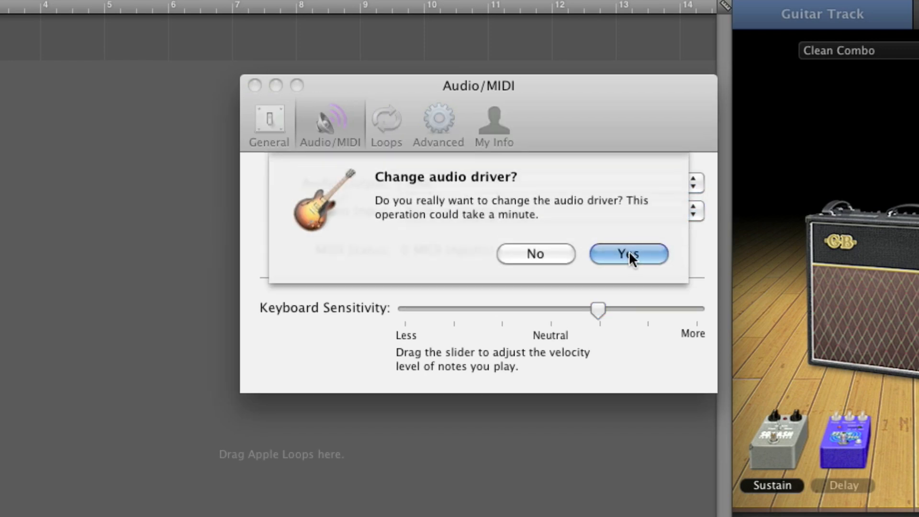
left_click(630, 250)
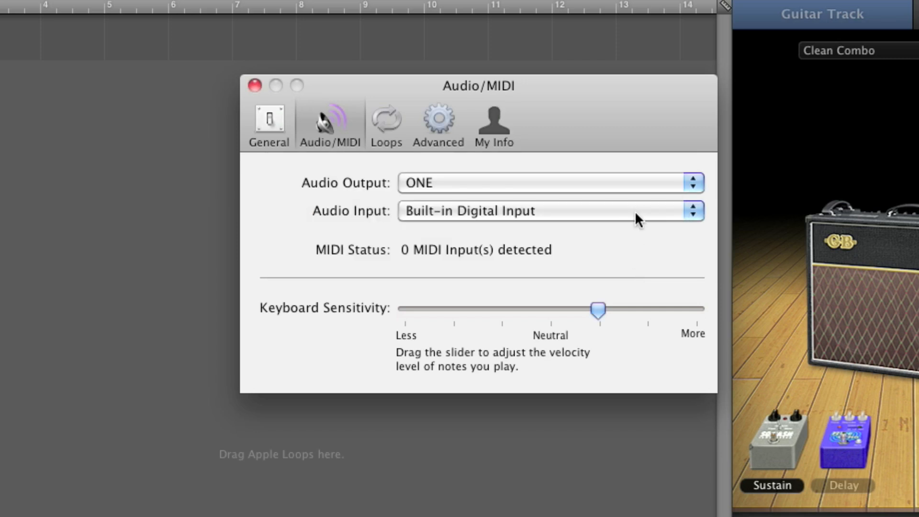
left_click(637, 211)
left_click(623, 174)
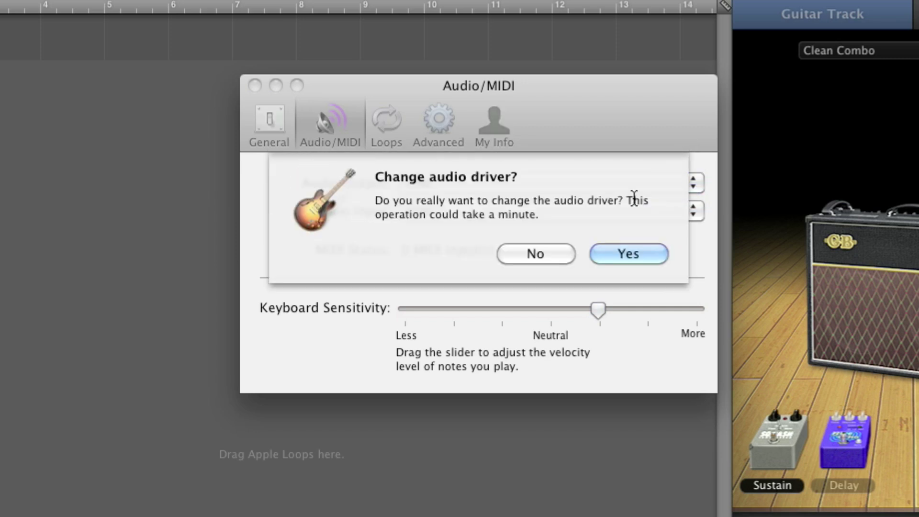
left_click(630, 251)
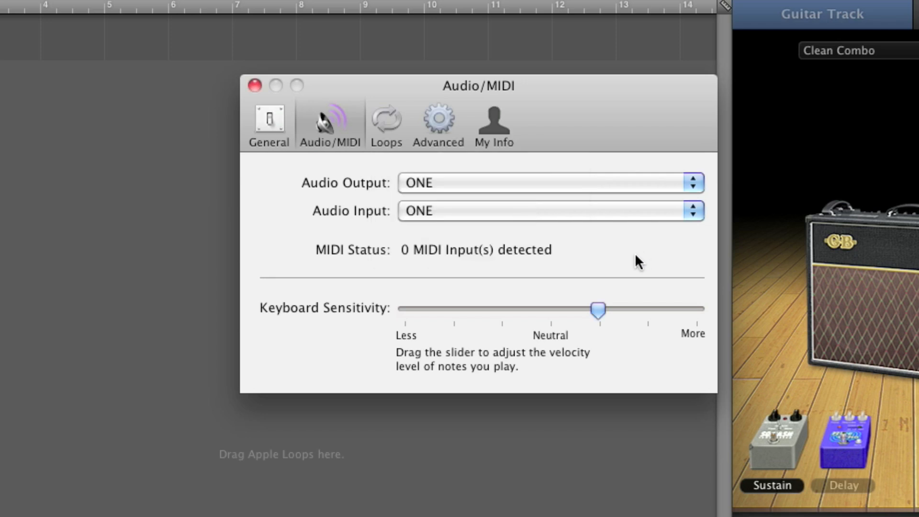
Step: In Advanced preferences, set Audio Resolution to Best and close the preferences
left_click(431, 122)
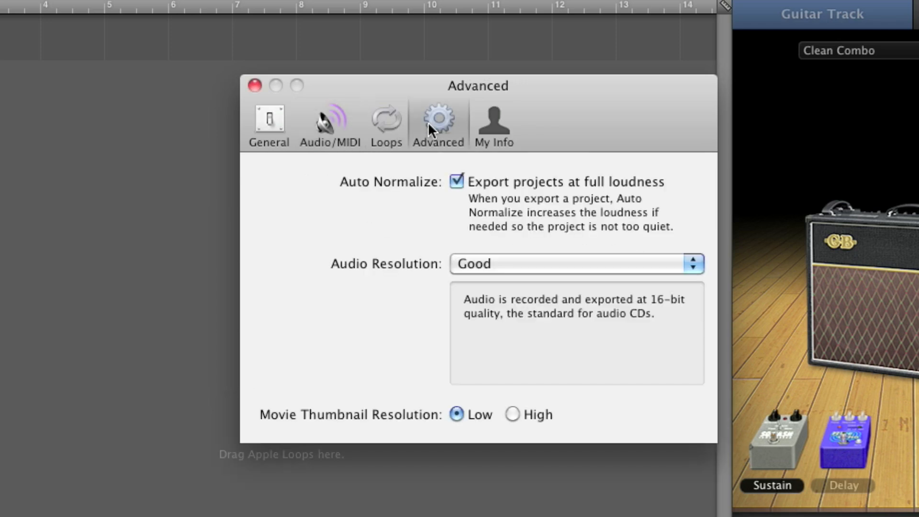
left_click(567, 264)
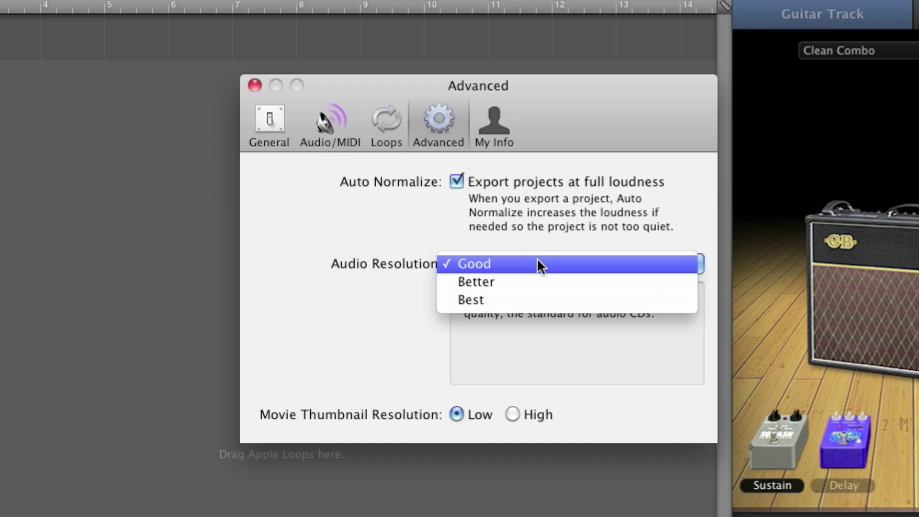
left_click(533, 300)
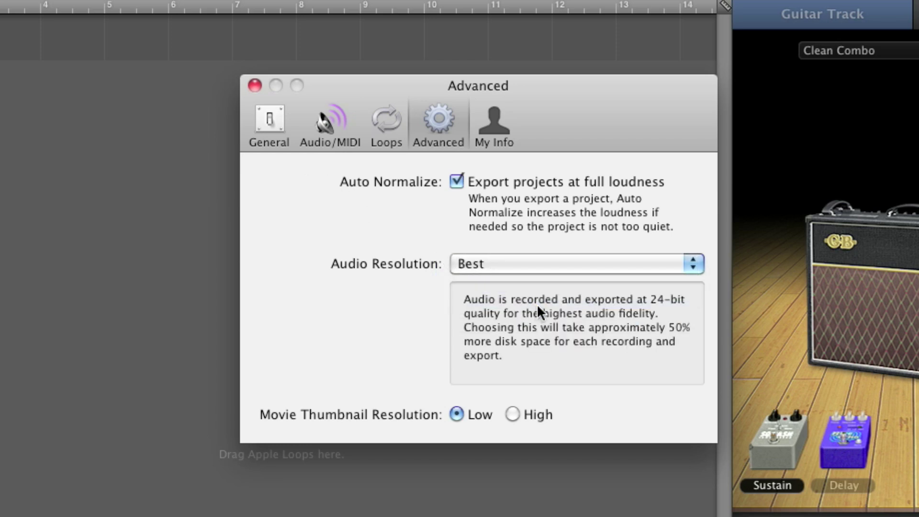
left_click(256, 83)
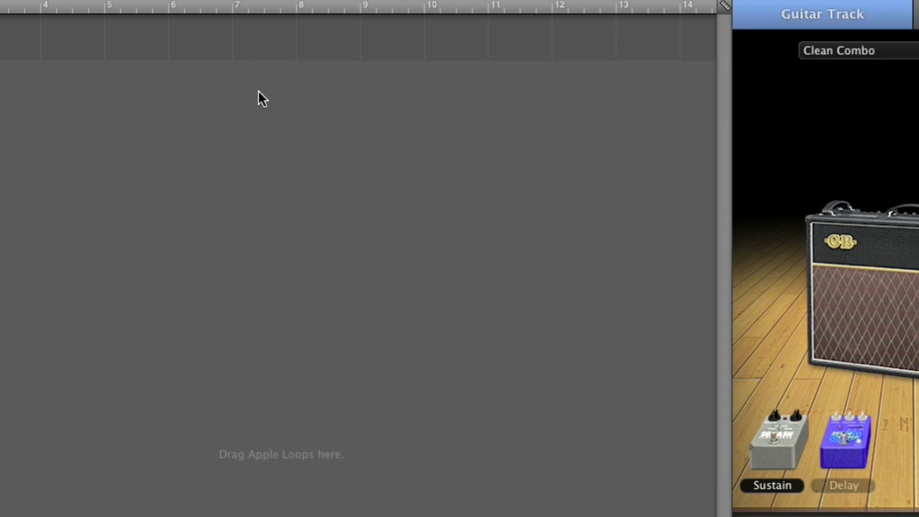
key("super+Tab")
Step: Launch Apogee Maestro 2 from Applications and switch the ONE's mic input to Ext Mic
left_click(163, 176)
double_click(297, 222)
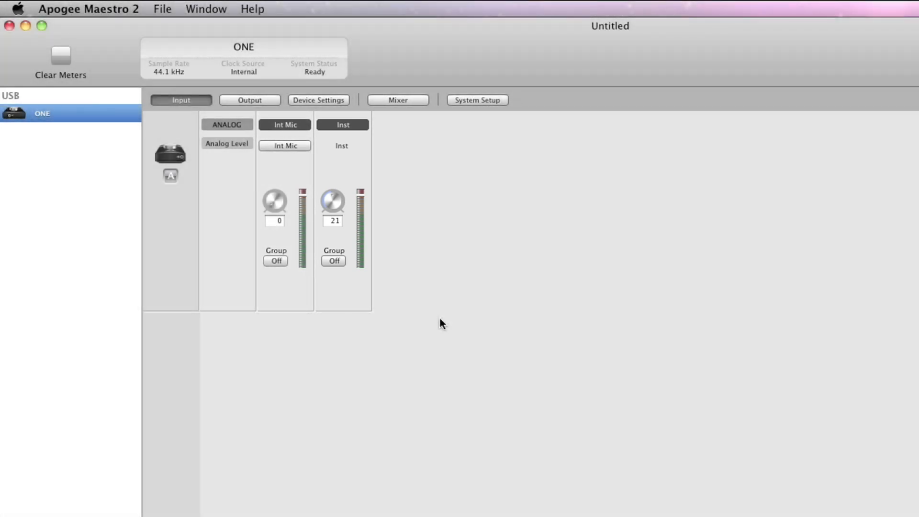
left_click(286, 145)
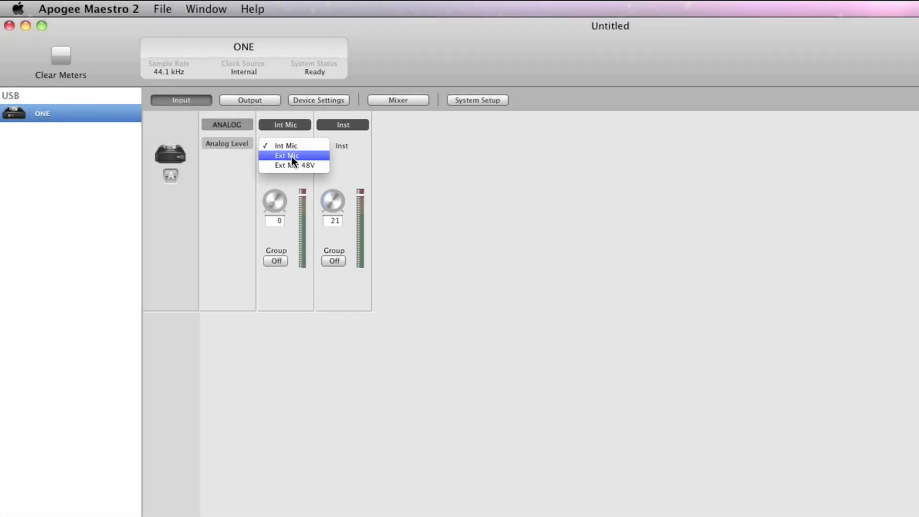
left_click(291, 157)
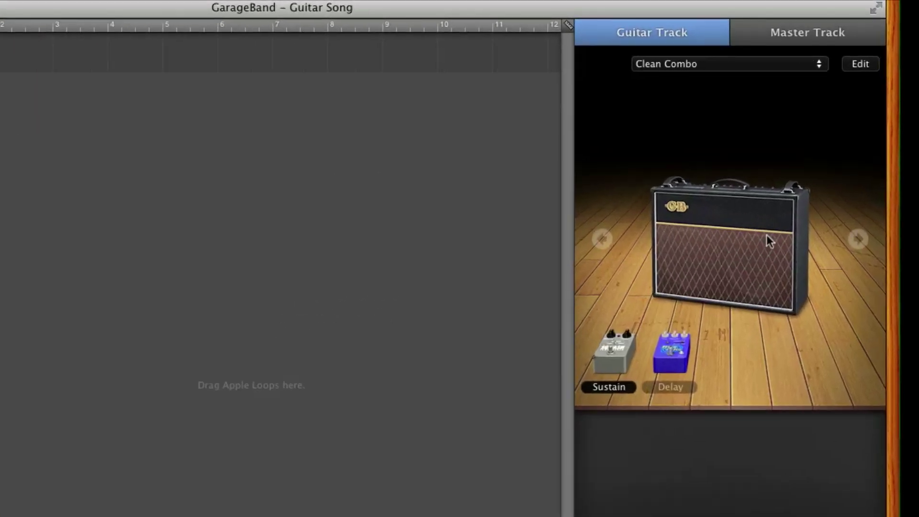
Step: Show the guitar track's amp controls and its input settings via Edit
left_click(776, 179)
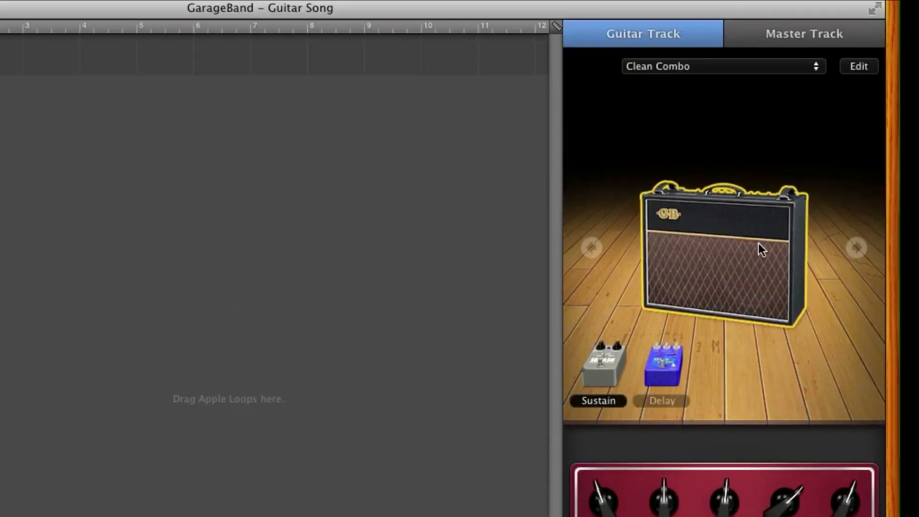
left_click(862, 66)
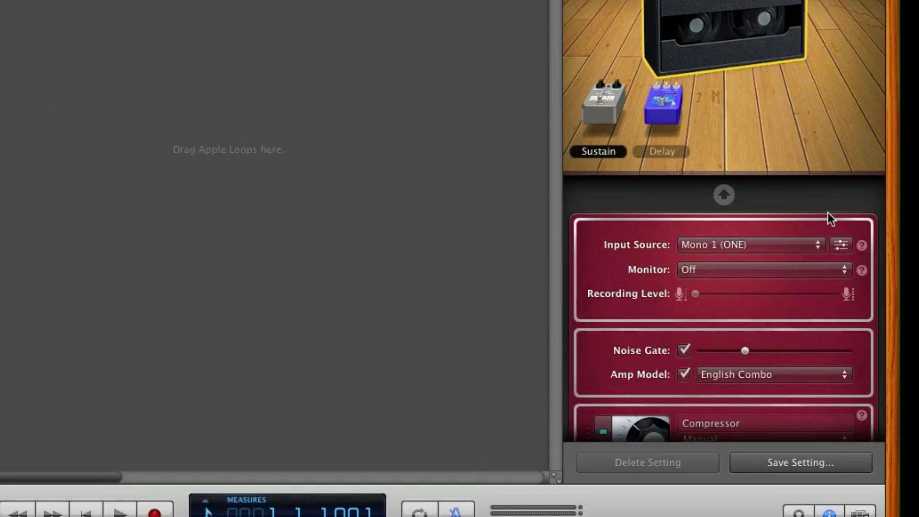
Step: Set the guitar track's input source to Mono 2 (ONE) and turn monitoring on
left_click(808, 245)
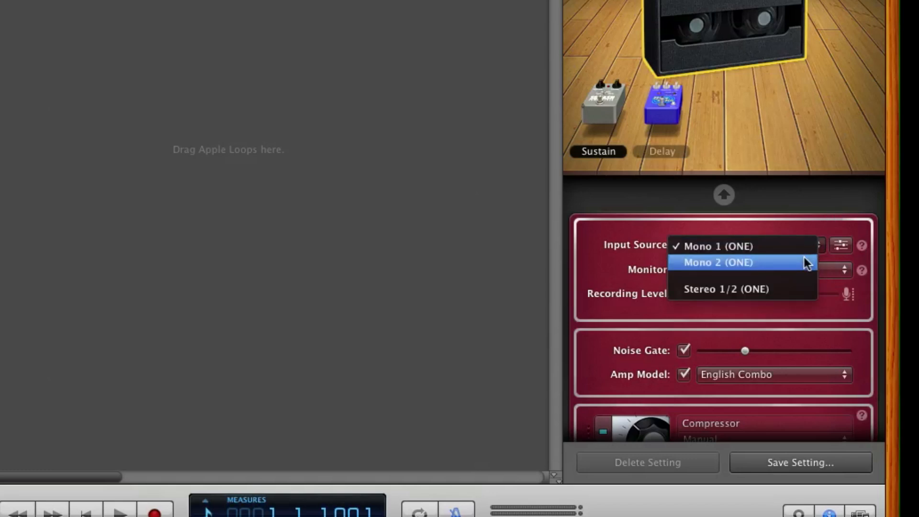
left_click(804, 261)
left_click(814, 269)
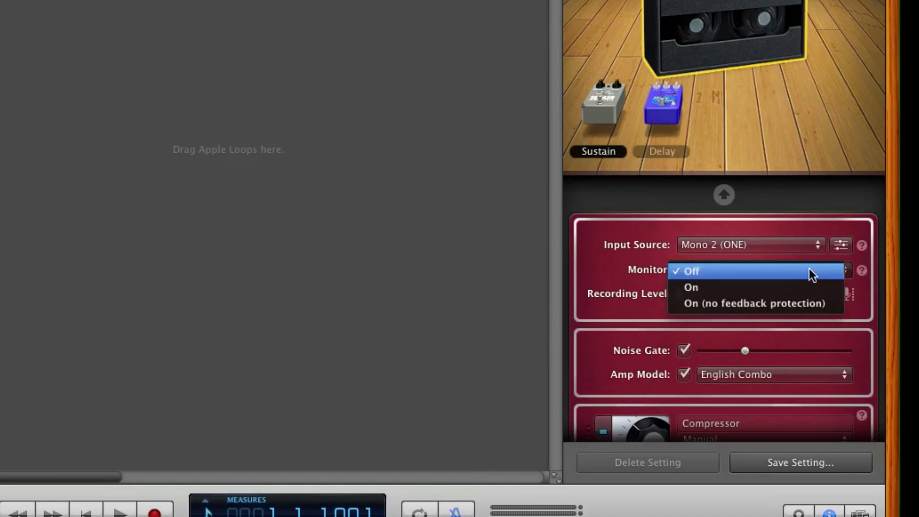
left_click(807, 284)
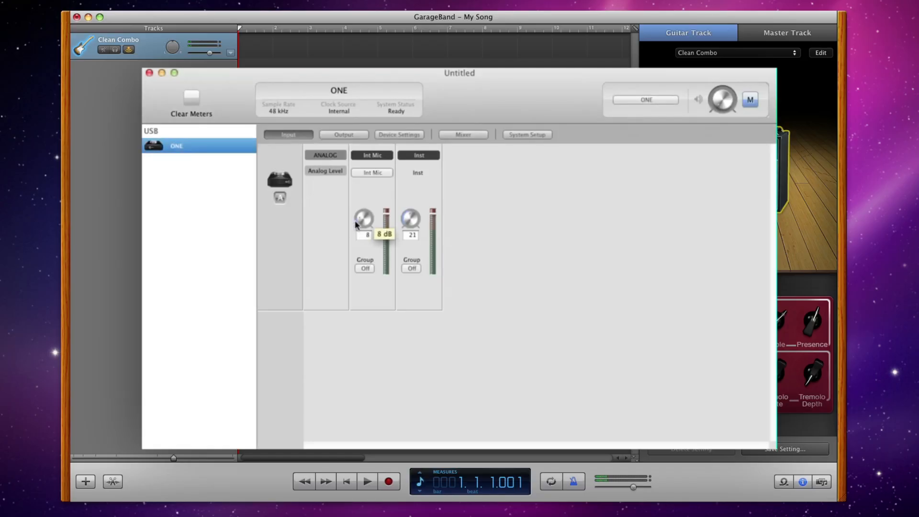
Step: Raise the Int Mic gain to 24 dB in Maestro and start recording the guitar track
left_click_drag(356, 224, 357, 215)
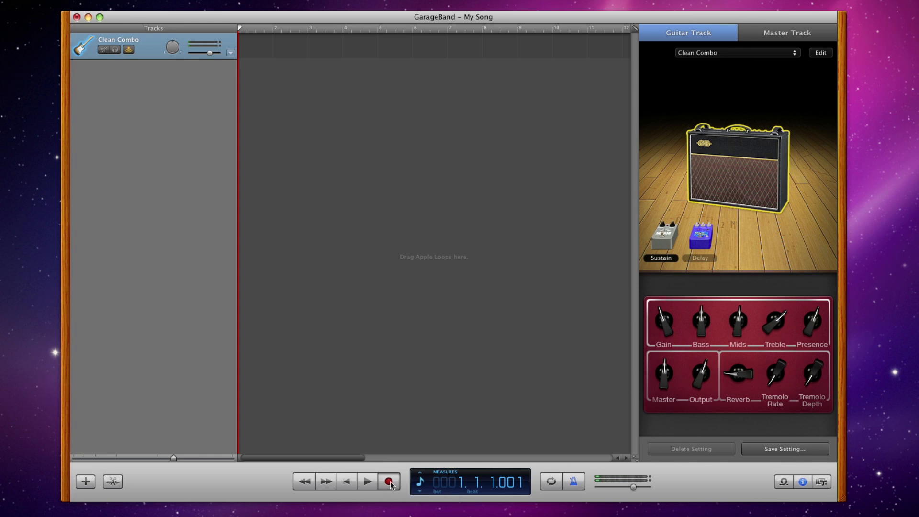
left_click(390, 482)
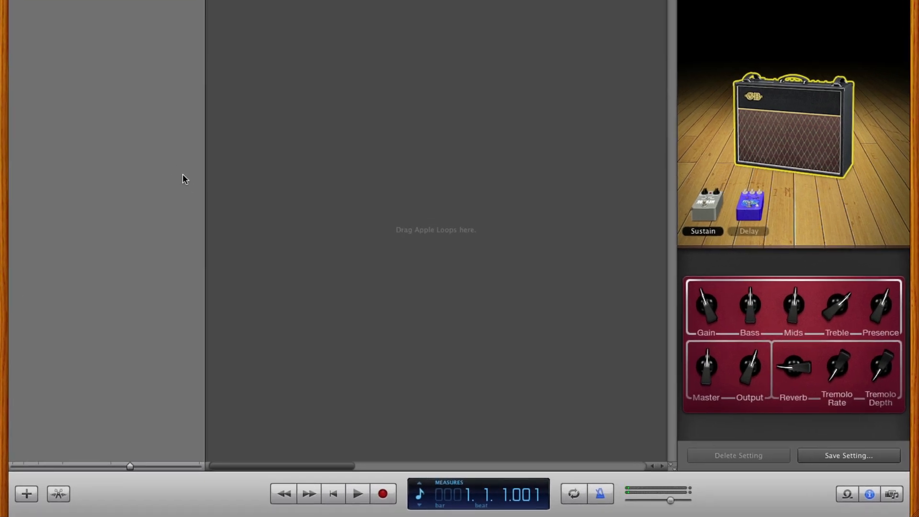
Step: Add a new Real Instrument track to the song
left_click(28, 496)
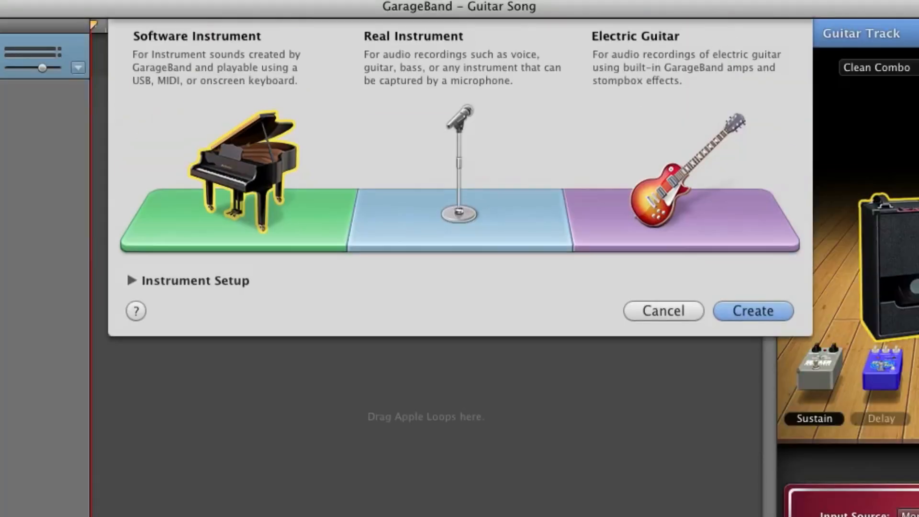
left_click(458, 221)
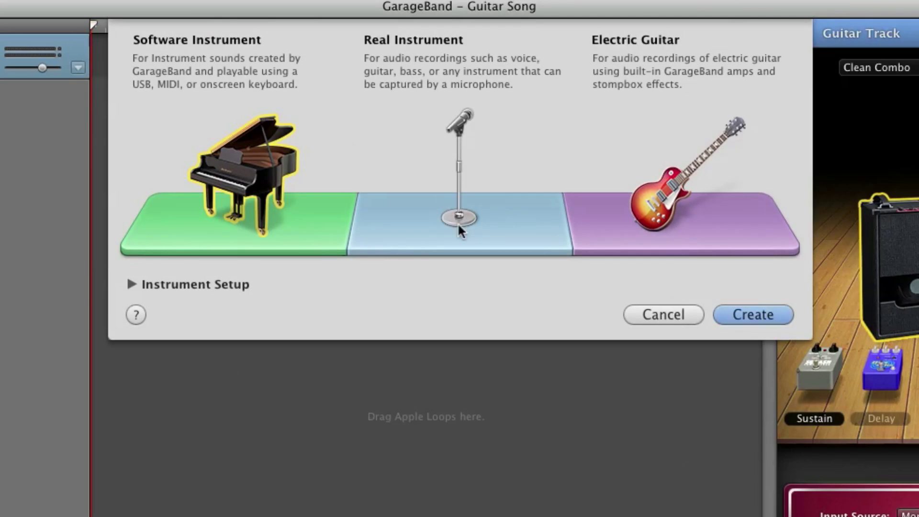
left_click(747, 315)
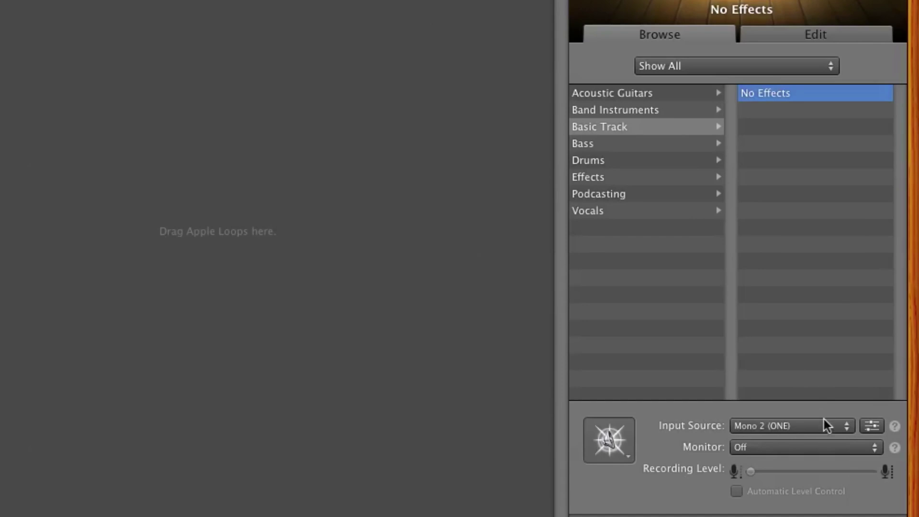
Step: Set the new track's input source to Mono 1 (ONE) and turn monitoring on
left_click(826, 426)
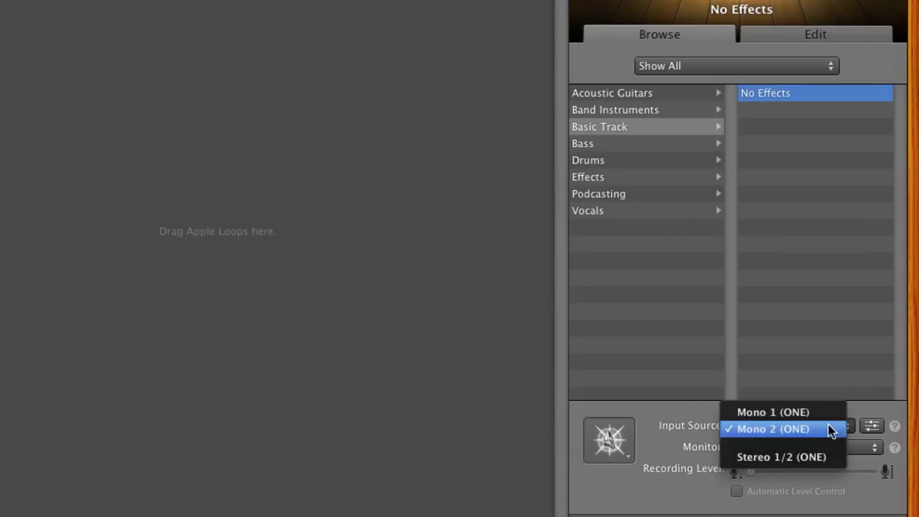
left_click(831, 413)
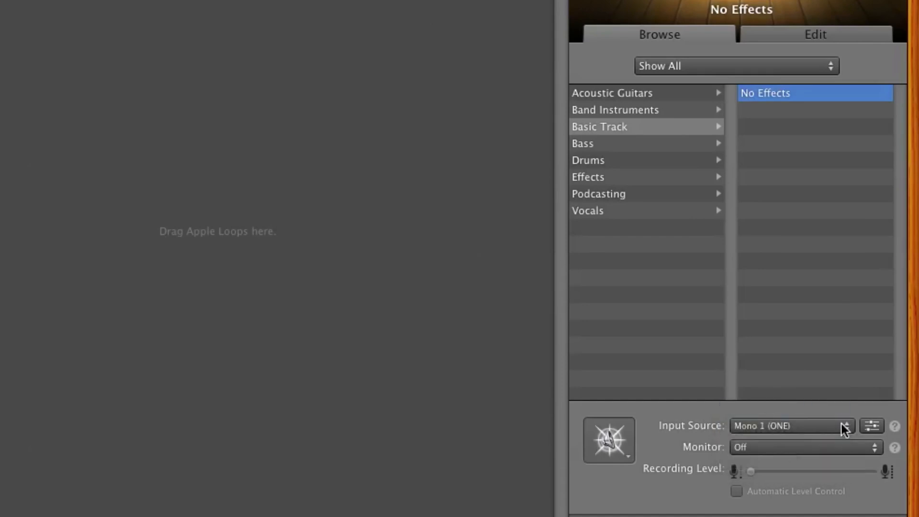
left_click(843, 447)
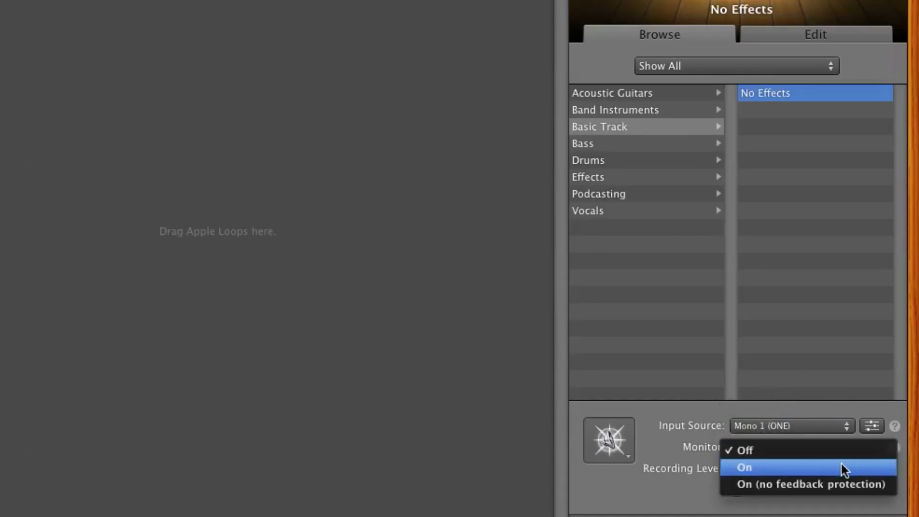
left_click(840, 466)
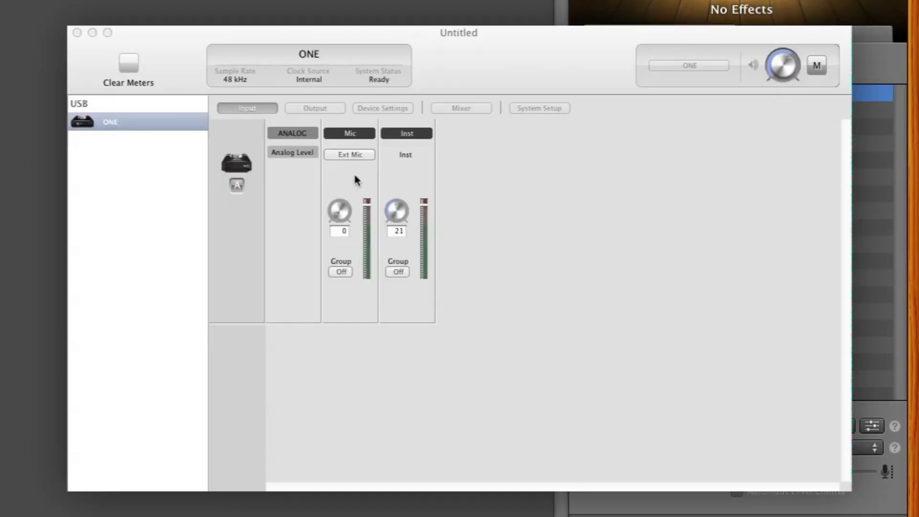
Step: In Maestro, set the mic input to Ext Mic 48V, then start recording on the new track
left_click(353, 155)
left_click(355, 145)
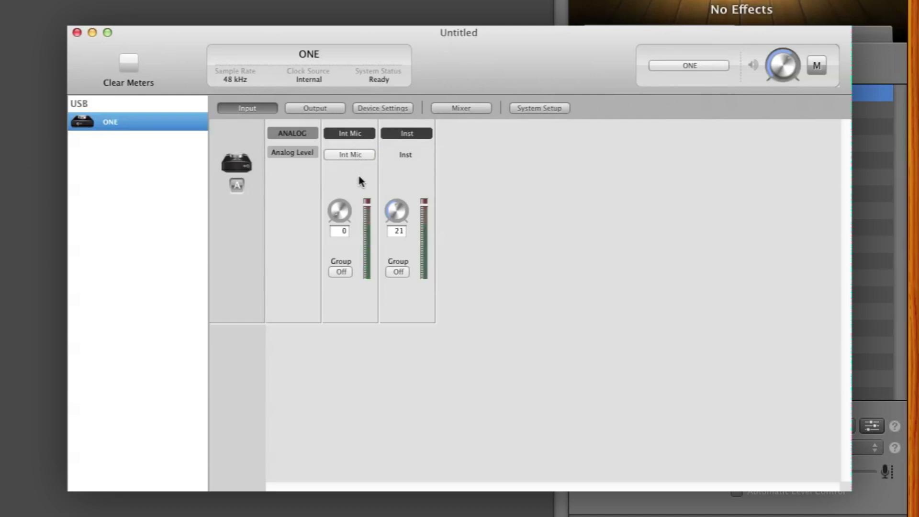
left_click(350, 155)
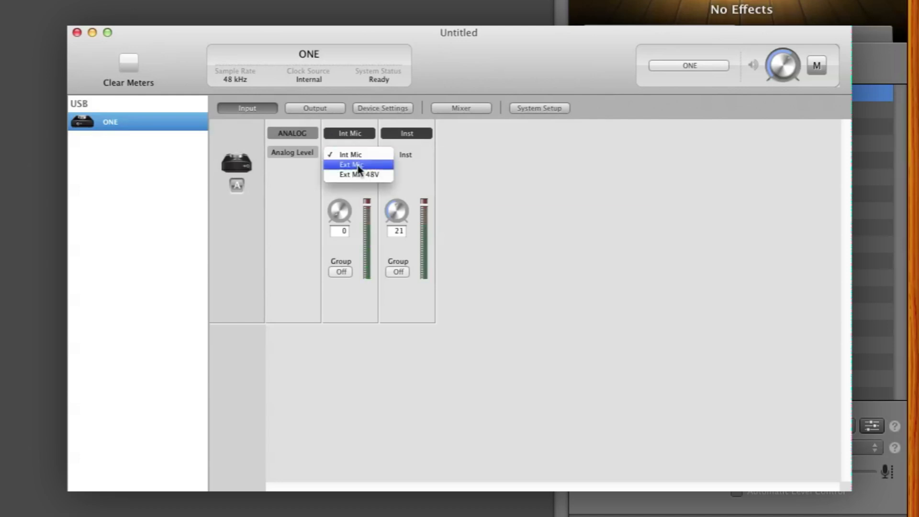
left_click(358, 165)
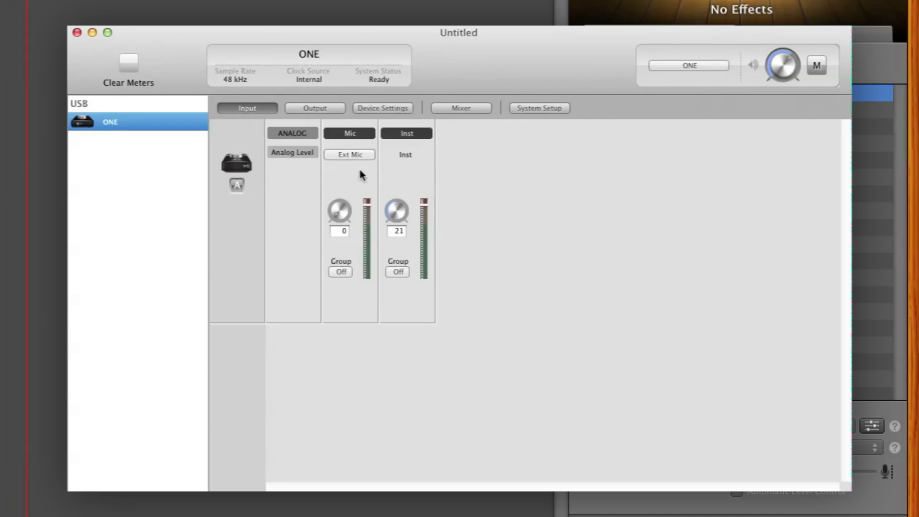
left_click(351, 154)
left_click(360, 168)
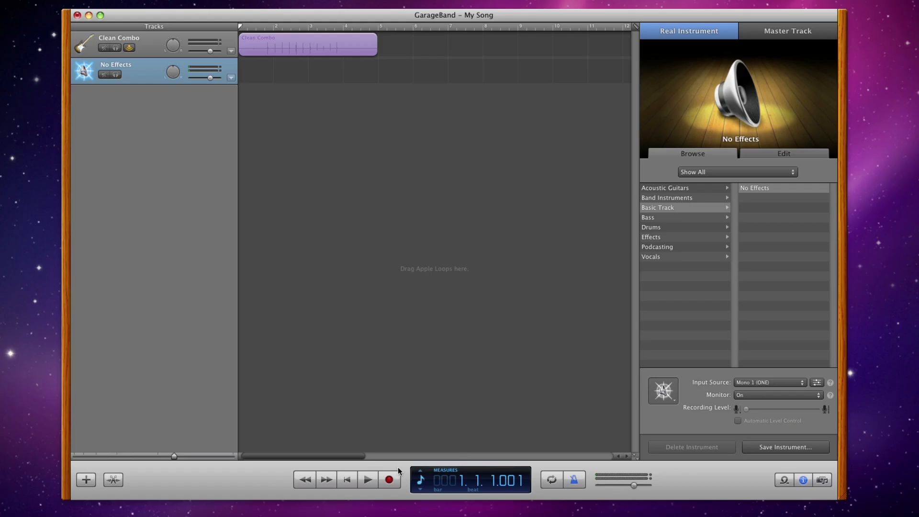
left_click(390, 479)
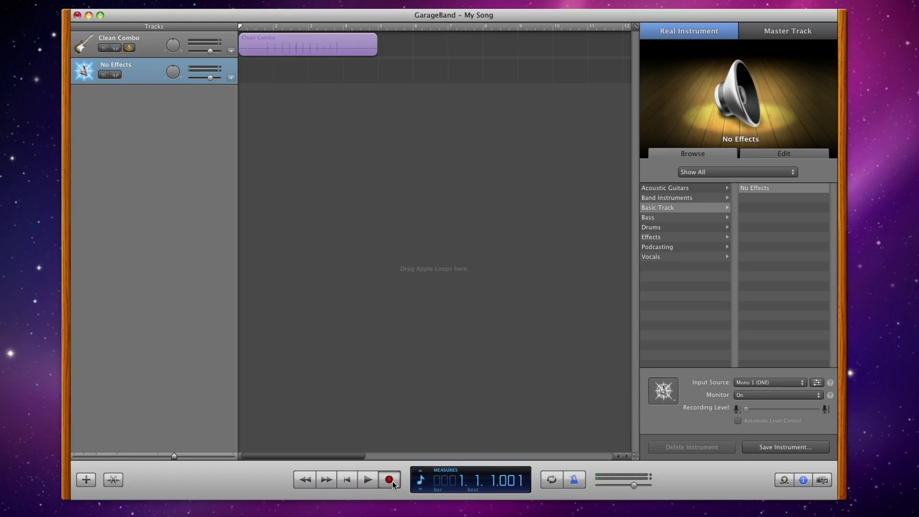